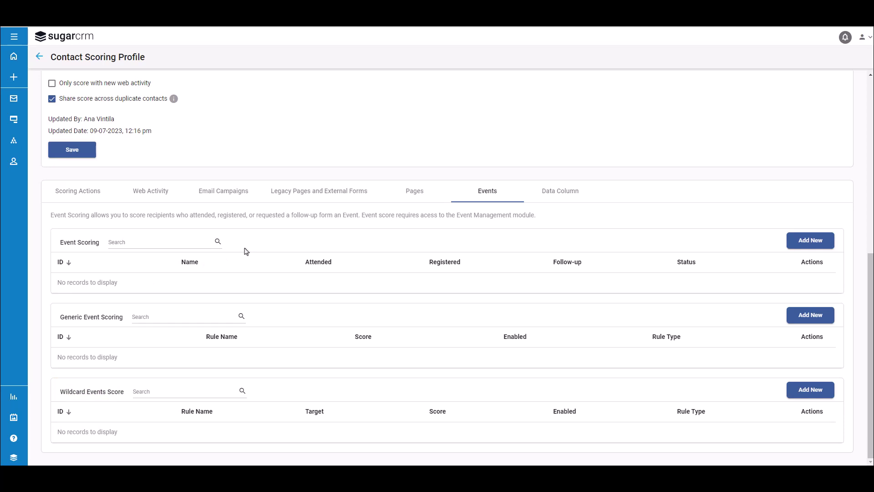
Add an event scoring entry for the SugarU Presents event with location Certification and status Active, and save it.
{"action": "left_click", "coordinate": [820, 247]}
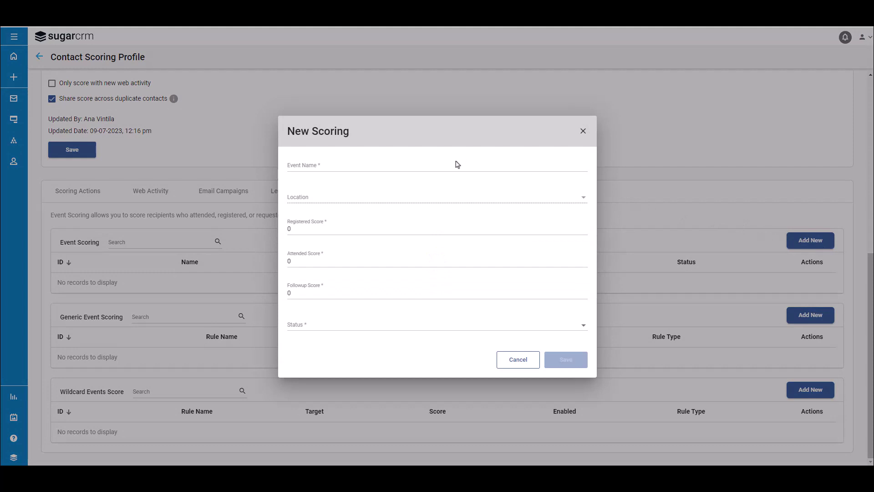
{"action": "left_click", "coordinate": [454, 165]}
{"action": "scroll", "coordinate": [461, 210], "scroll_direction": "down", "scroll_amount": 2}
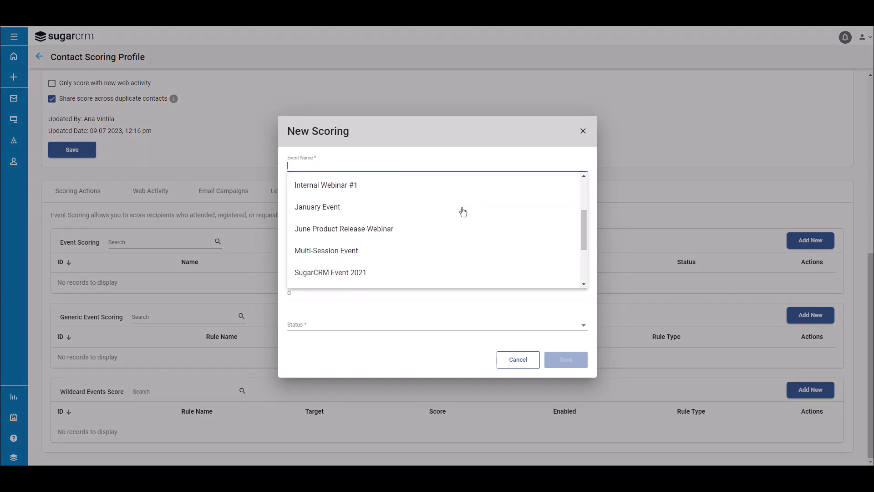
{"action": "scroll", "coordinate": [462, 210], "scroll_direction": "down", "scroll_amount": 2}
{"action": "left_click", "coordinate": [351, 249]}
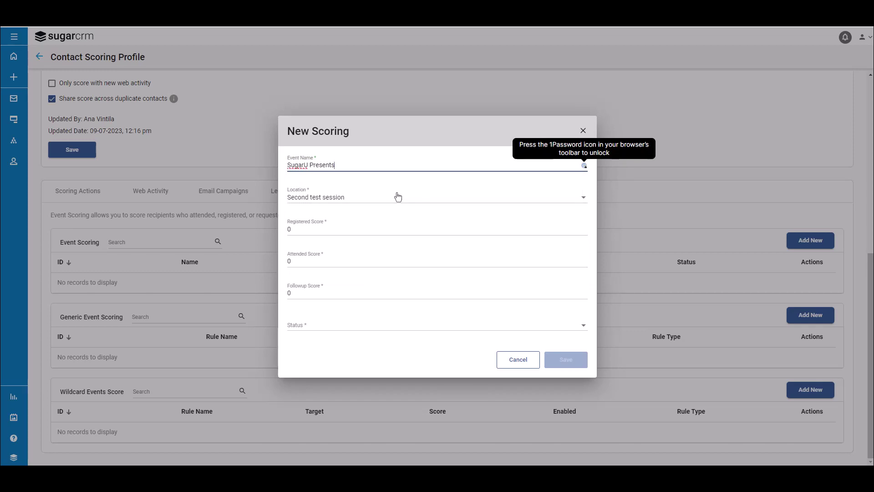
{"action": "left_click", "coordinate": [398, 197]}
{"action": "left_click", "coordinate": [351, 248]}
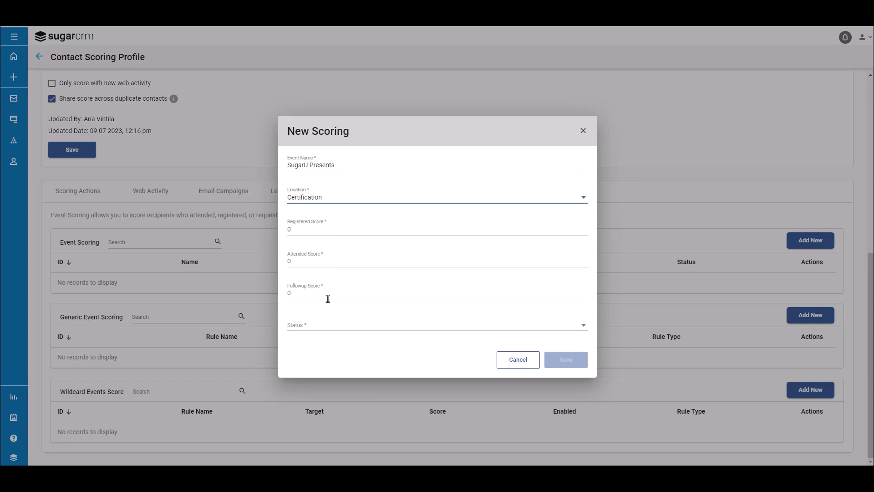
{"action": "left_click", "coordinate": [336, 327]}
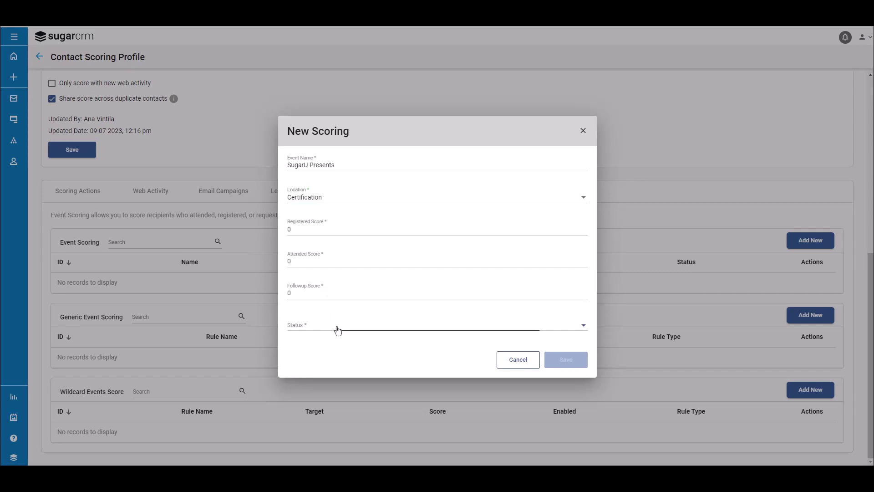
{"action": "left_click", "coordinate": [337, 325]}
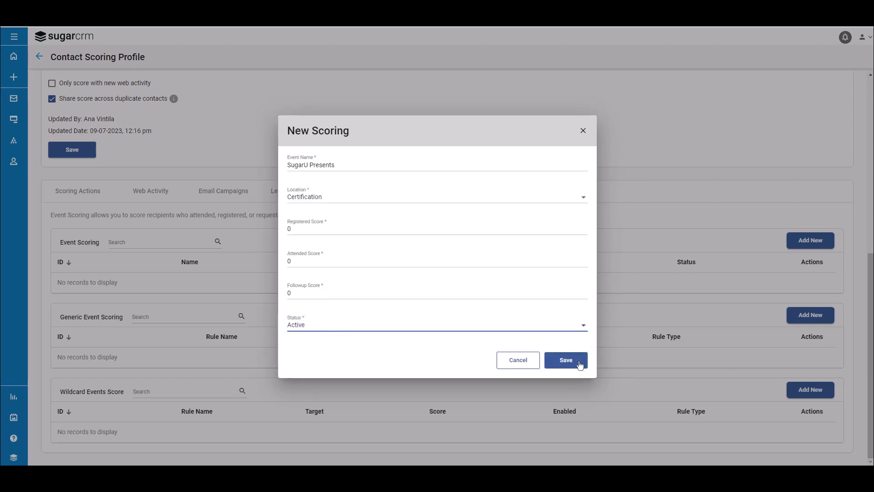
{"action": "left_click", "coordinate": [580, 364]}
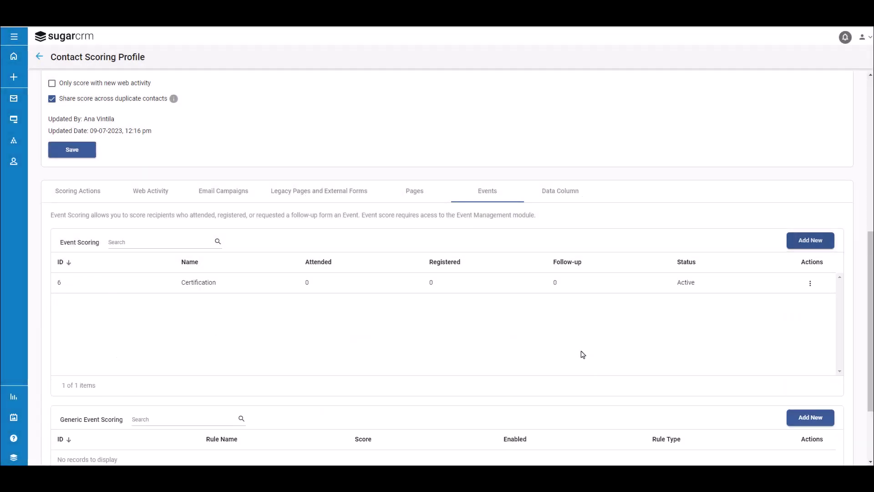
Add an enabled generic event scoring rule of type Registered Rule with a score of 2, and save it.
{"action": "scroll", "coordinate": [581, 348], "scroll_direction": "down", "scroll_amount": 3}
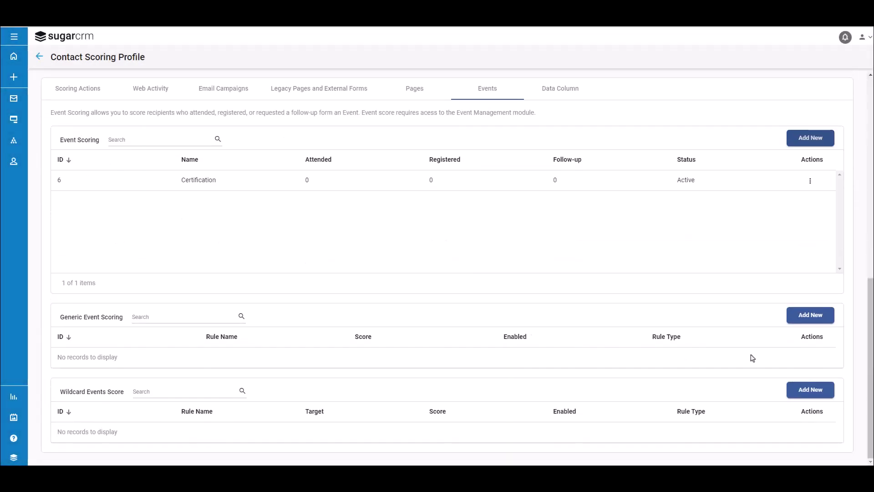
{"action": "left_click", "coordinate": [803, 323]}
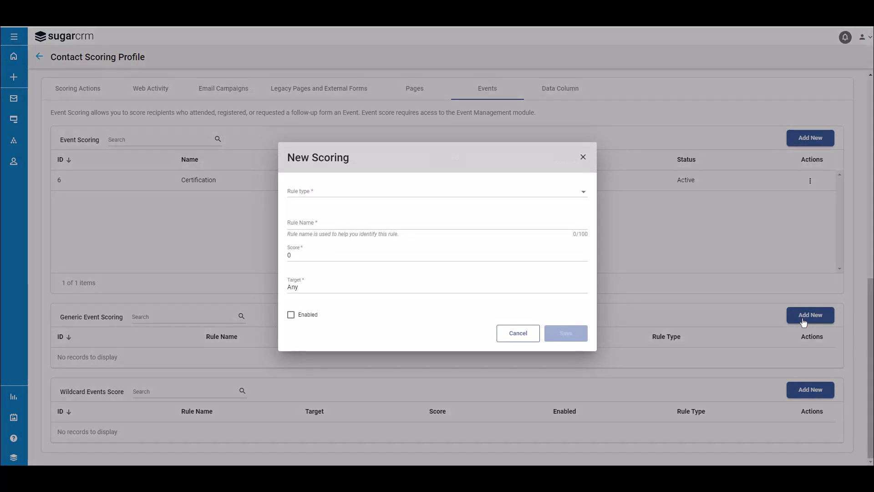
{"action": "left_click", "coordinate": [522, 194]}
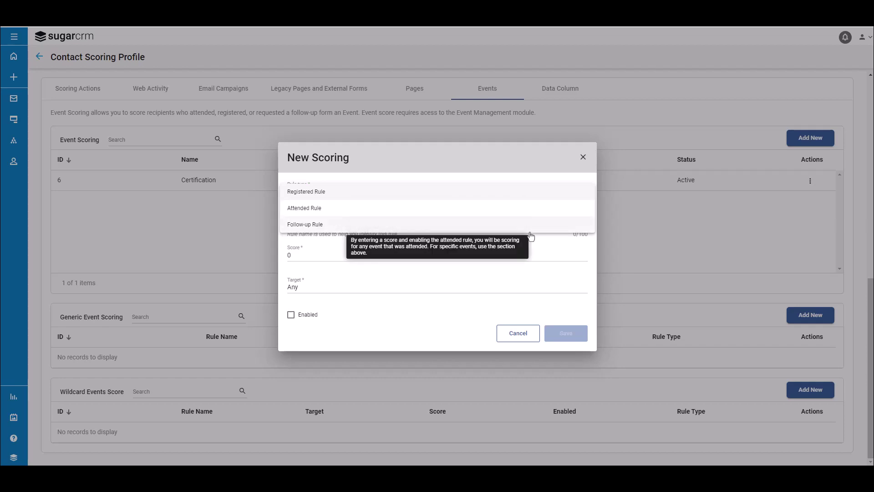
{"action": "left_click", "coordinate": [486, 195]}
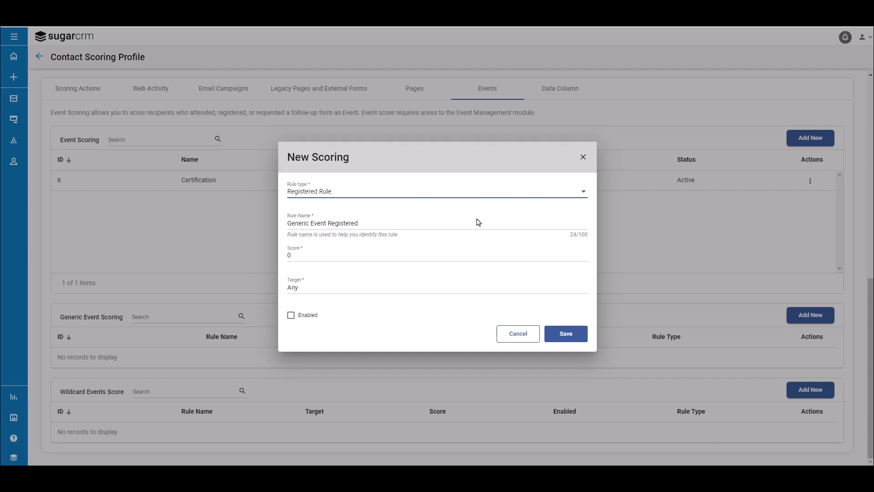
{"action": "double_click", "coordinate": [297, 256]}
{"action": "type", "text": "2"}
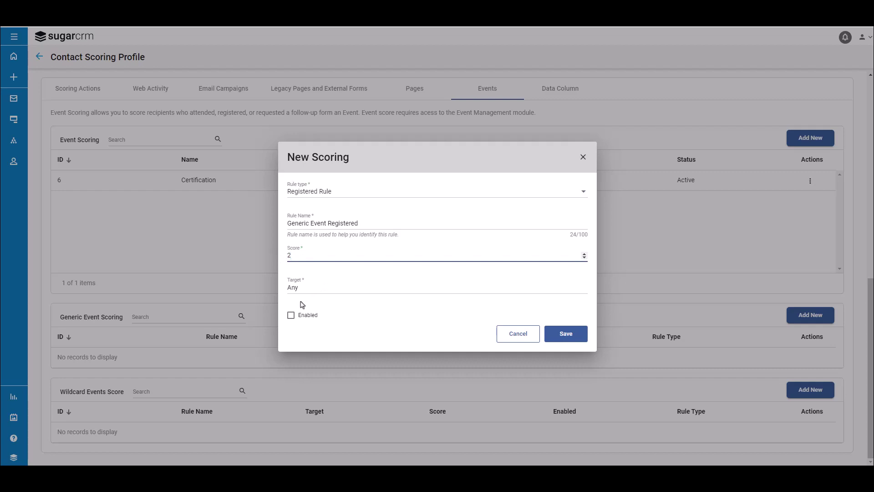
{"action": "left_click", "coordinate": [291, 317]}
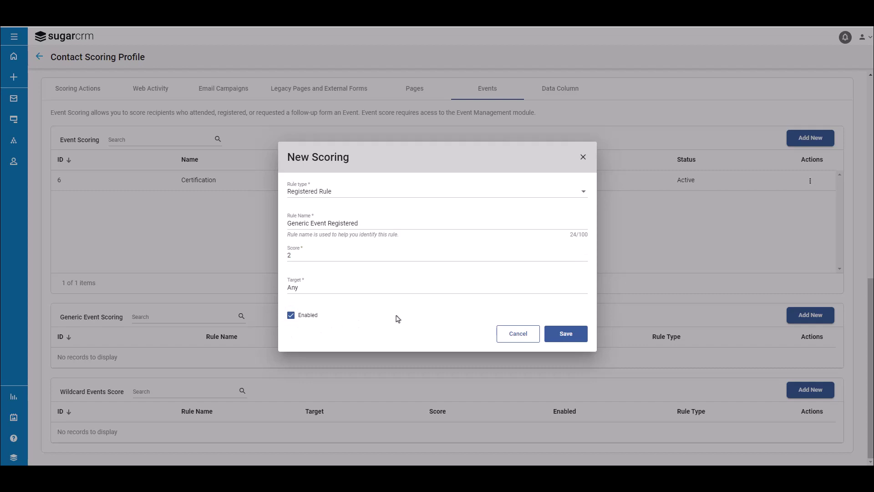
{"action": "left_click", "coordinate": [566, 333]}
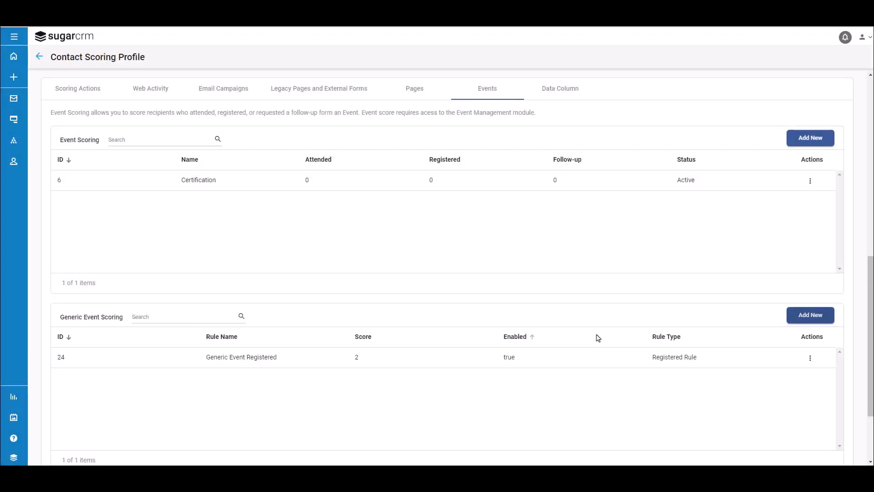
Create a wildcard events score rule of type Attended - Event Name, named Attended "SugarU Presents", with target %SugarU%Presents%.
{"action": "scroll", "coordinate": [598, 337], "scroll_direction": "down", "scroll_amount": 1}
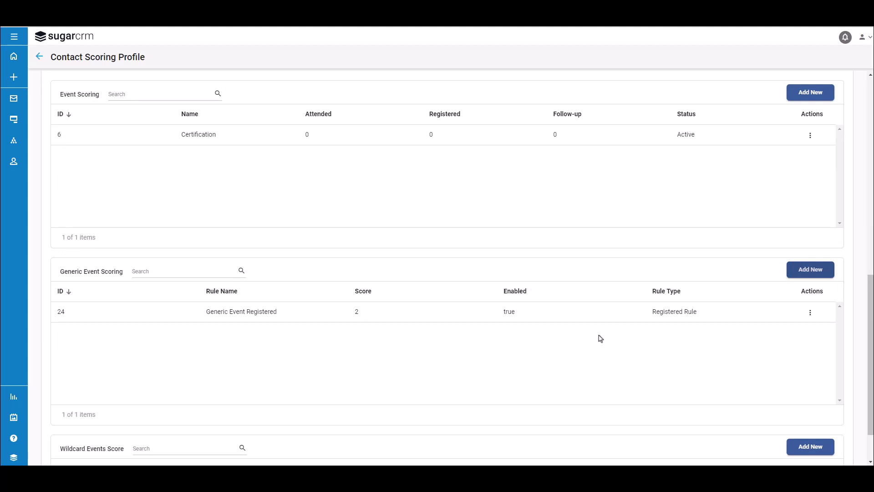
{"action": "scroll", "coordinate": [600, 338], "scroll_direction": "down", "scroll_amount": 1}
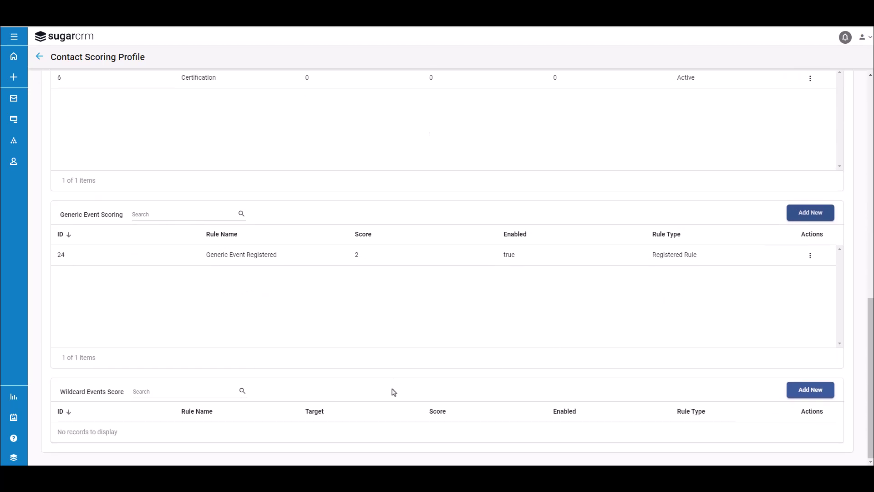
{"action": "left_click", "coordinate": [793, 396]}
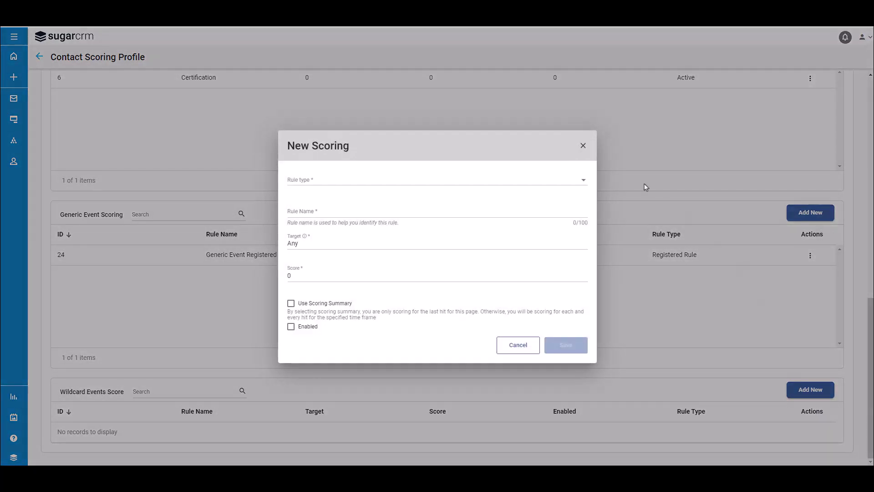
{"action": "left_click", "coordinate": [558, 185]}
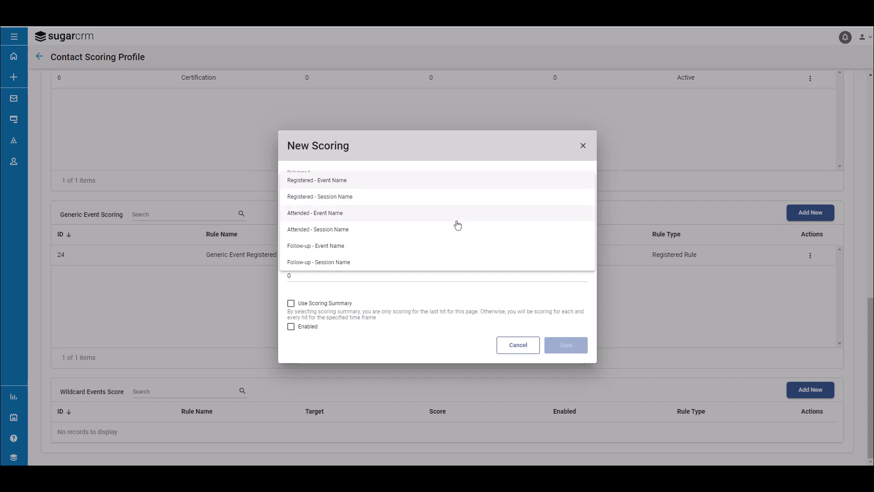
{"action": "left_click", "coordinate": [456, 216]}
{"action": "left_click", "coordinate": [390, 210]}
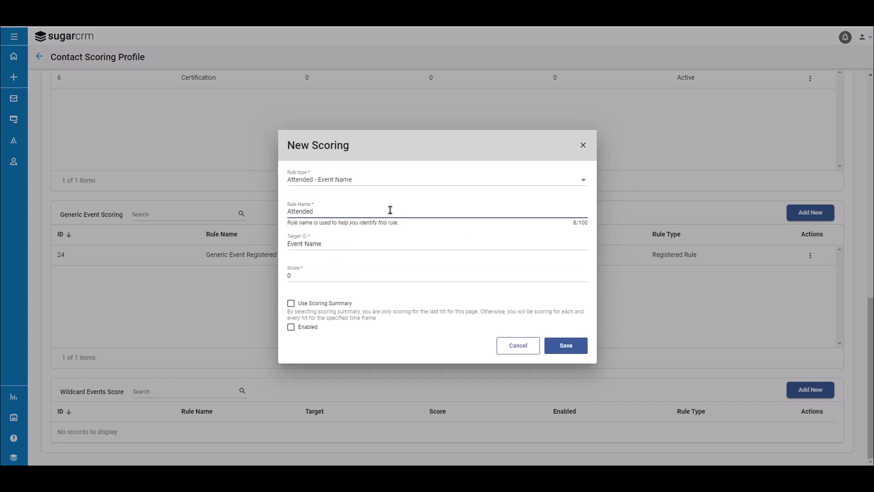
{"action": "type", "text": "\"SugarU Presents\""}
{"action": "left_click_drag", "start_coordinate": [337, 244], "coordinate": [286, 247]}
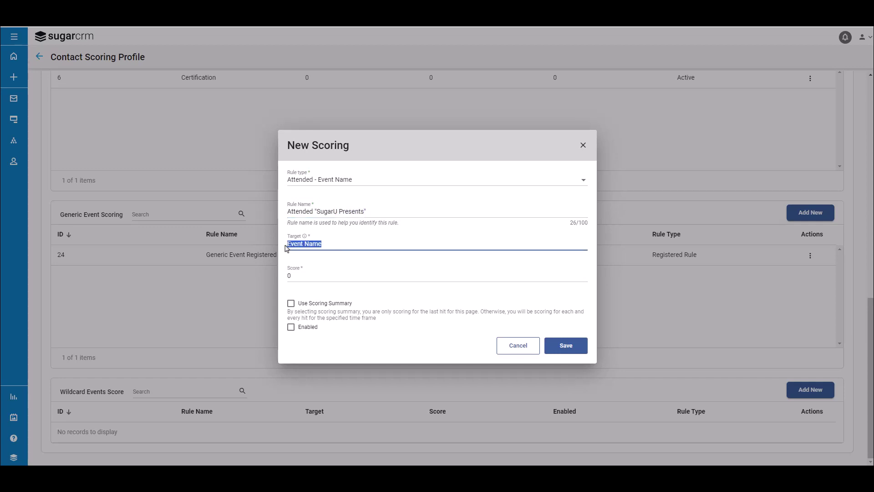
{"action": "key", "text": "BackSpace"}
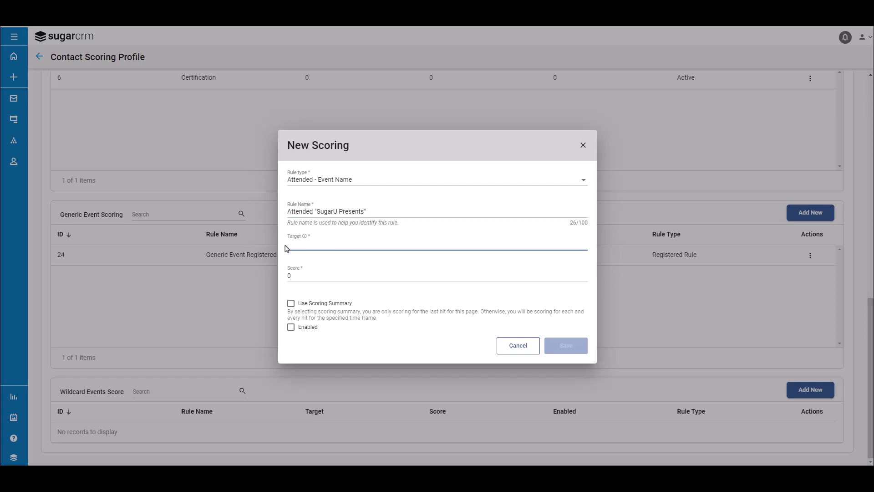
{"action": "type", "text": "%"}
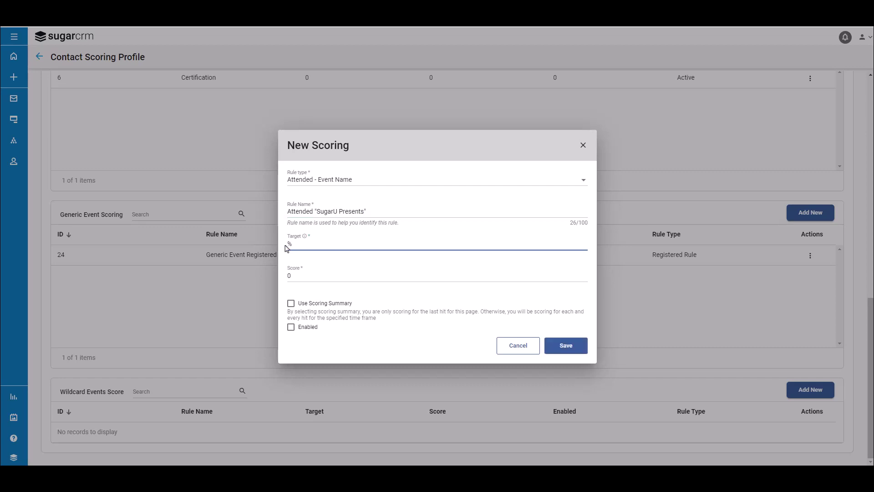
{"action": "type", "text": "SugarU%Presents%"}
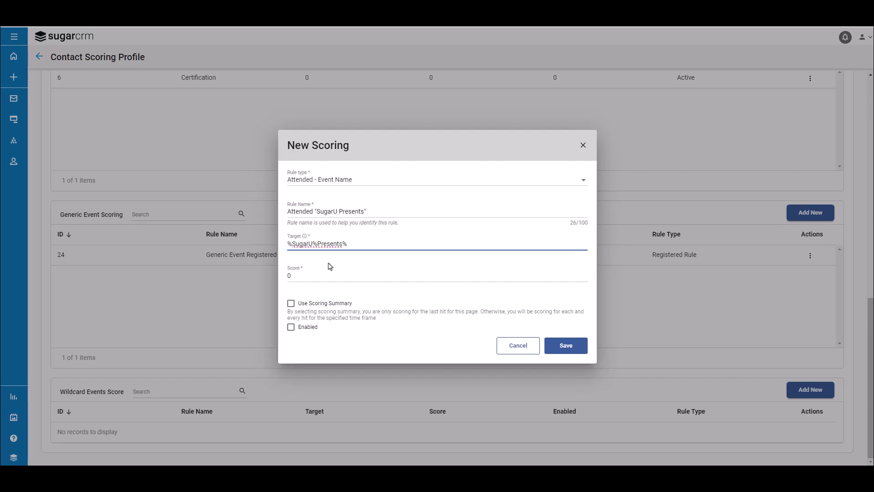
Give the wildcard rule a score of 5, enable it and save it.
{"action": "left_click", "coordinate": [303, 277]}
{"action": "key", "text": "BackSpace"}
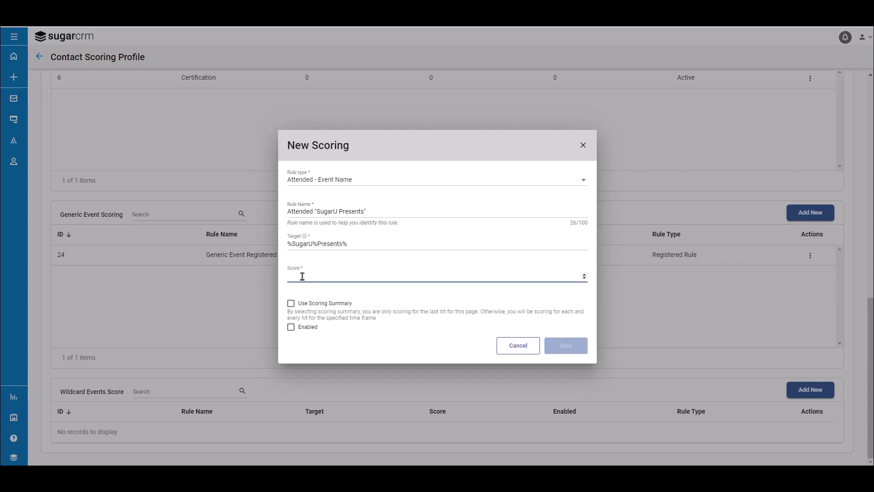
{"action": "type", "text": "5"}
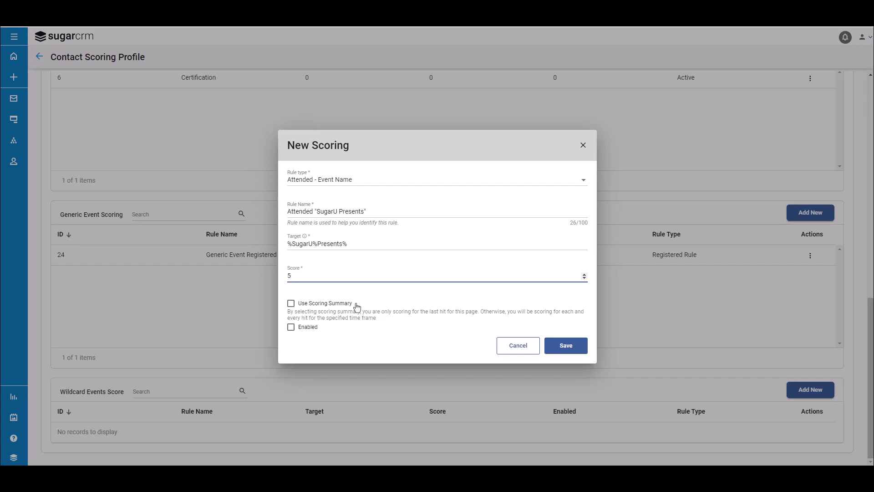
{"action": "left_click", "coordinate": [293, 331]}
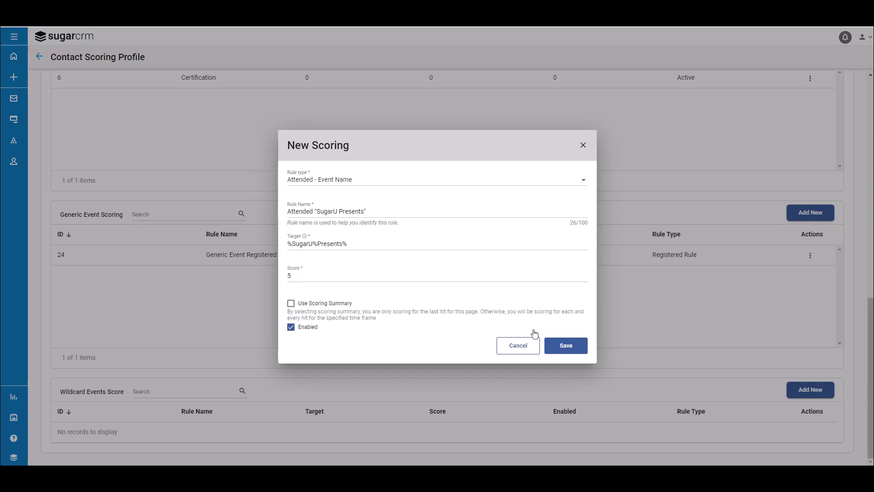
{"action": "left_click", "coordinate": [575, 348]}
Save the contact scoring profile and look over its event scoring rules.
{"action": "scroll", "coordinate": [607, 335], "scroll_direction": "up", "scroll_amount": 6}
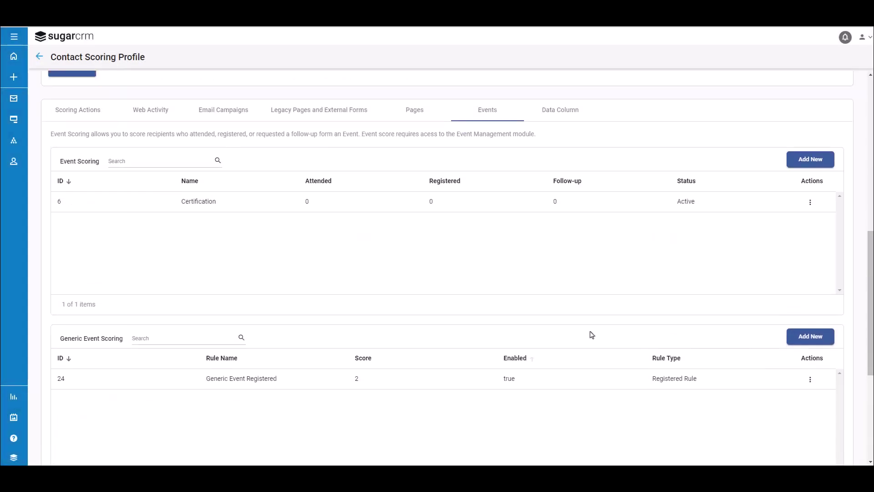
{"action": "left_click", "coordinate": [83, 223]}
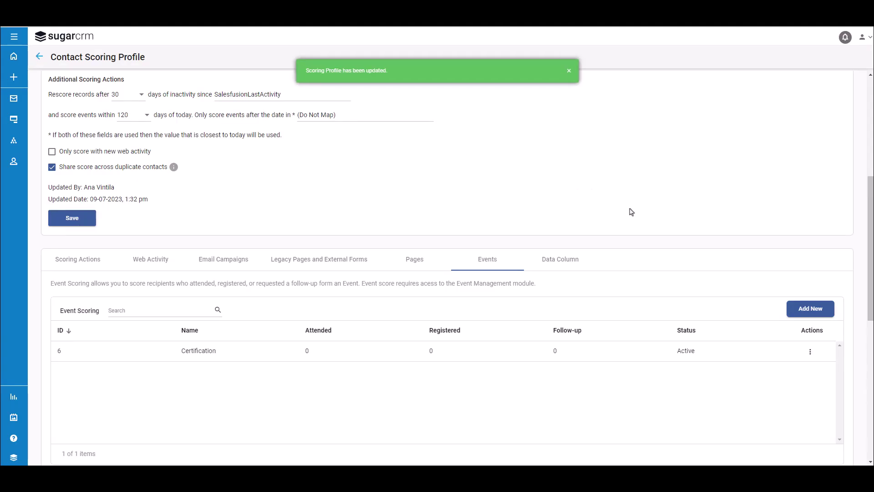
{"action": "scroll", "coordinate": [635, 212], "scroll_direction": "down", "scroll_amount": 5}
{"action": "scroll", "coordinate": [653, 226], "scroll_direction": "down", "scroll_amount": 3}
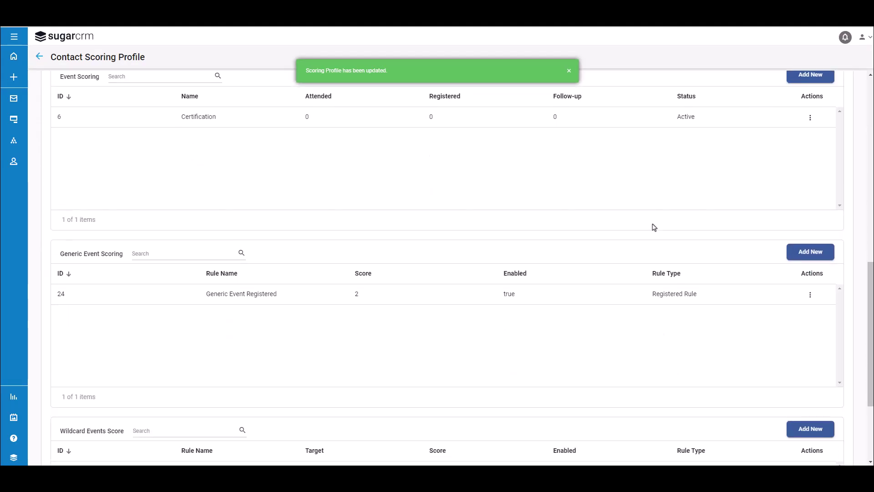
{"action": "scroll", "coordinate": [655, 228], "scroll_direction": "up", "scroll_amount": 5}
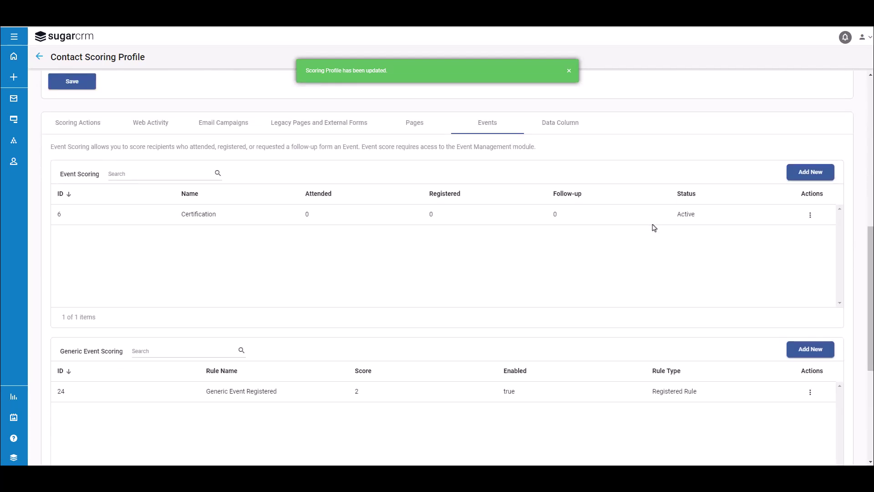